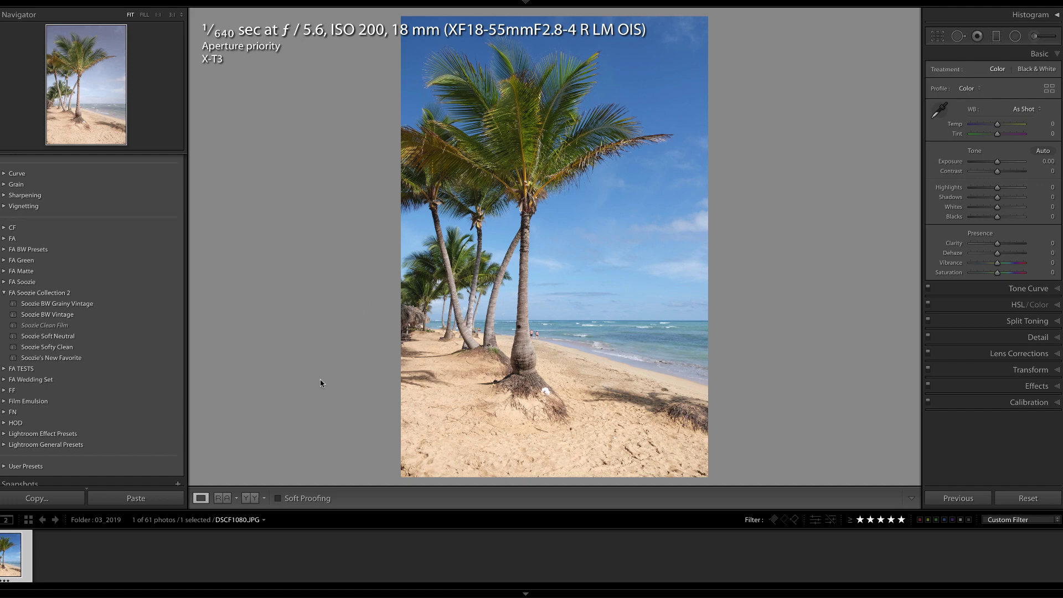
Apply the Soozie's New Favorite preset, lower the exposure to -0.05, and compare the photo with its original version
click(126, 360)
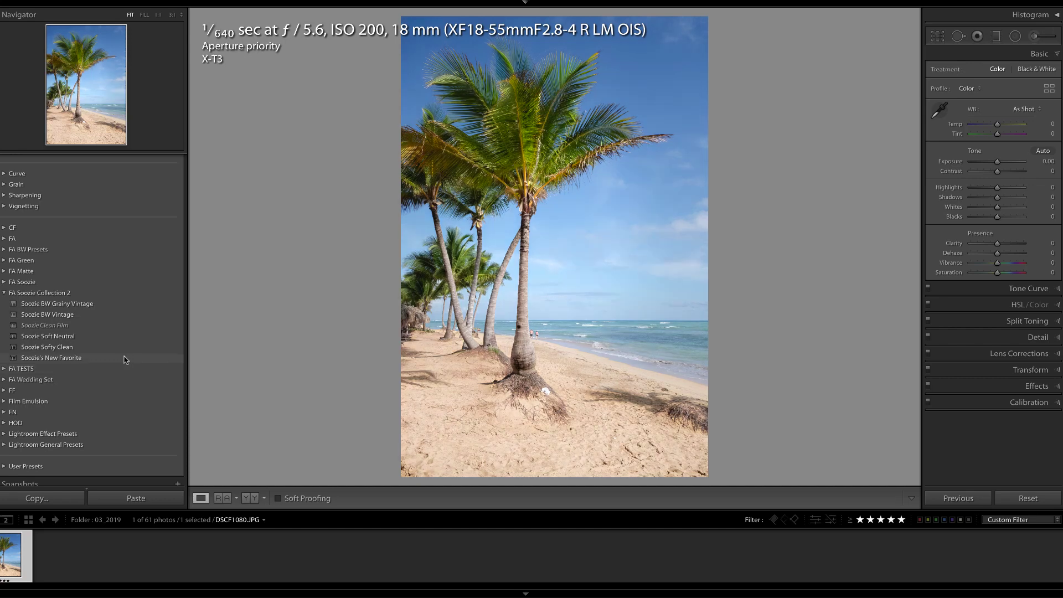
click(127, 360)
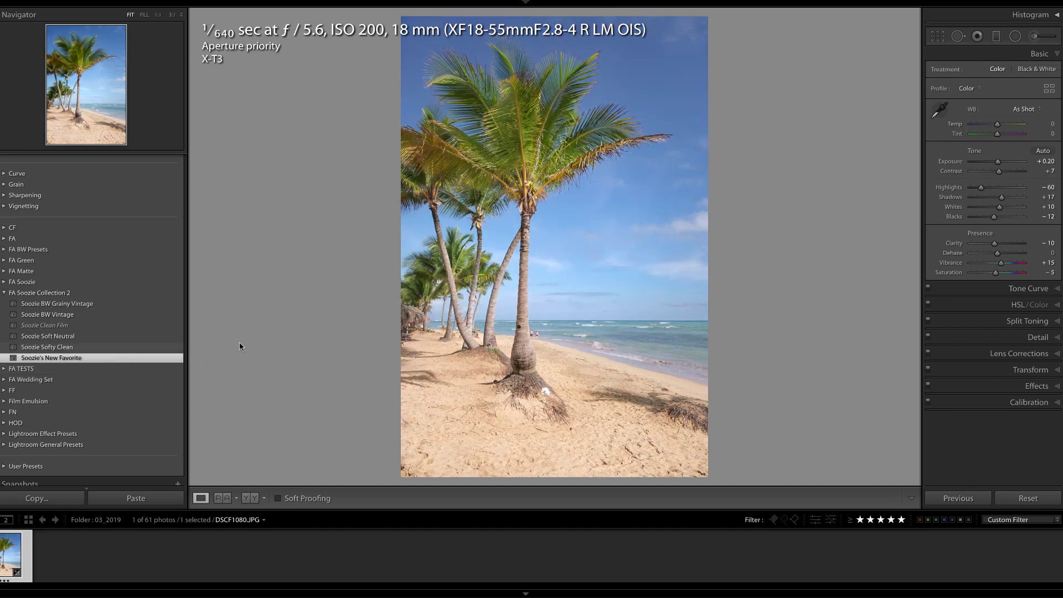
drag(999, 164, 997, 164)
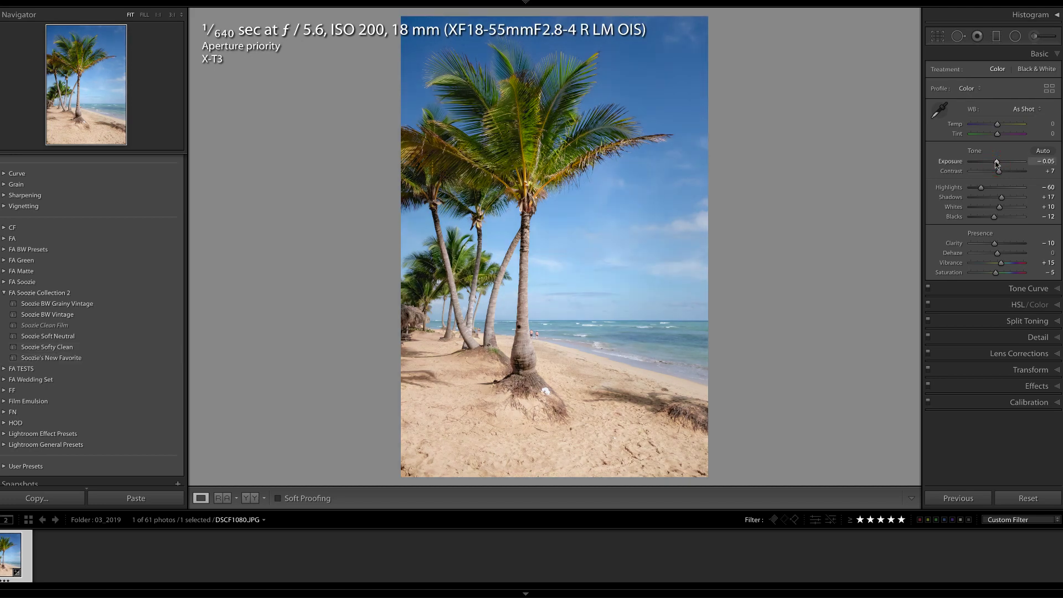
key(backslash)
key(backslash)
Clone out the white litter at the foremost palm's base using a size 53 spot with a feather of 45, and compare with and without it
key(q)
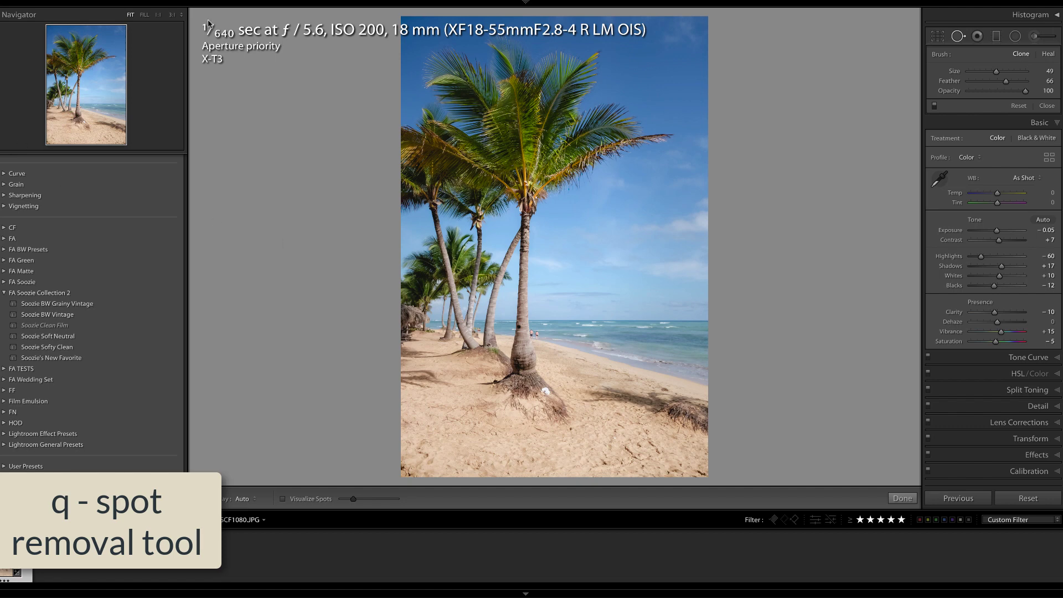
click(158, 16)
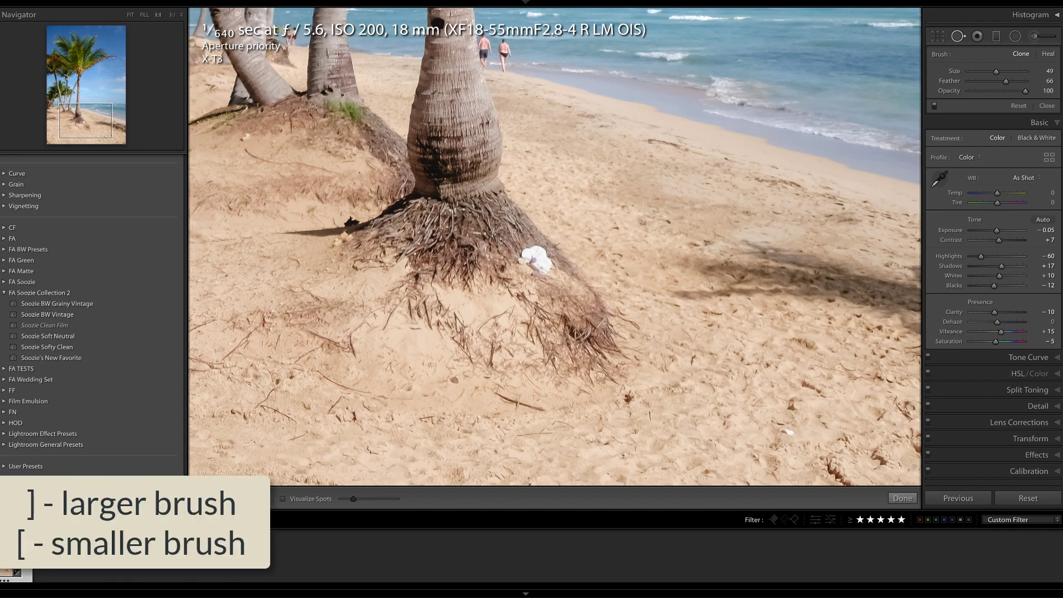
key(bracketright)
mouse_move(525, 254)
mouse_down()
mouse_move(546, 269)
mouse_move(539, 262)
mouse_up()
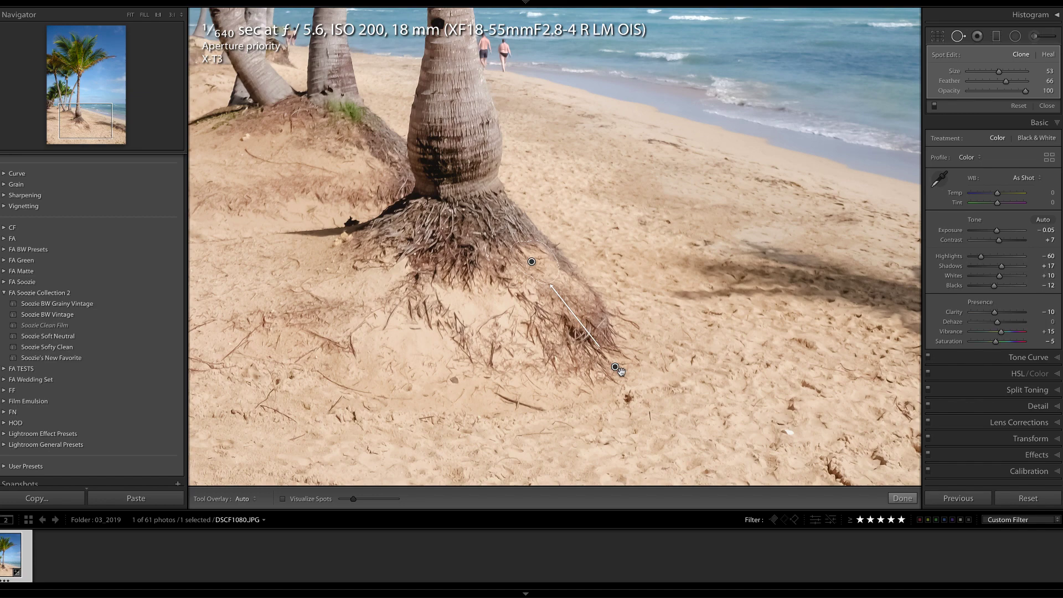
mouse_move(615, 366)
mouse_down()
mouse_move(653, 265)
mouse_move(581, 312)
mouse_move(526, 298)
mouse_move(489, 266)
mouse_move(532, 261)
mouse_up()
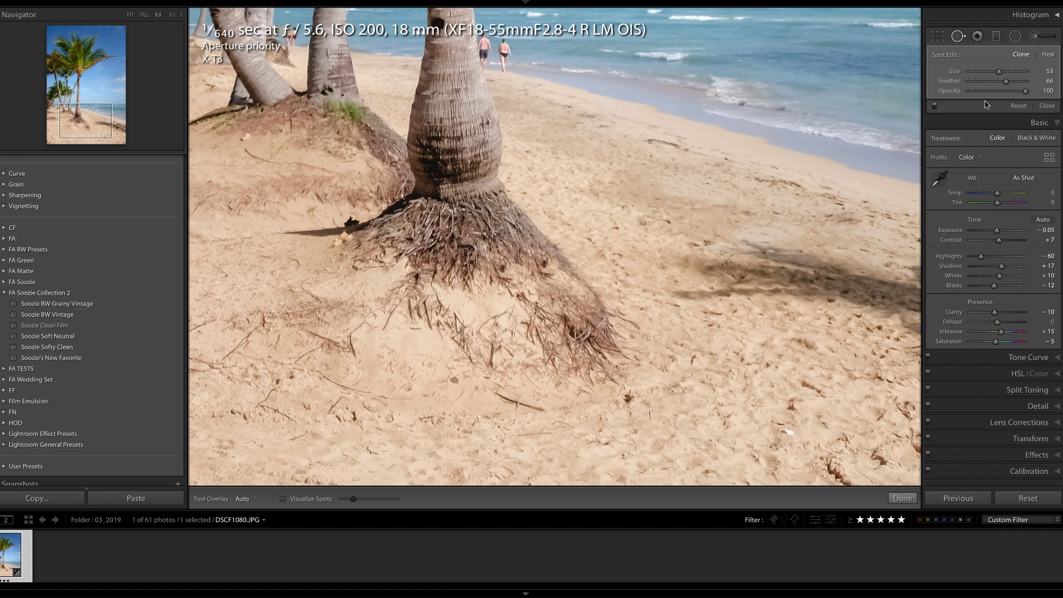
mouse_move(1006, 81)
mouse_down()
mouse_move(1017, 80)
mouse_move(958, 83)
mouse_move(995, 81)
mouse_up()
click(935, 106)
click(935, 105)
Magnify the two people walking along the shoreline beside the foremost palm trunk and reduce the clone brush size to 16
mouse_move(318, 2)
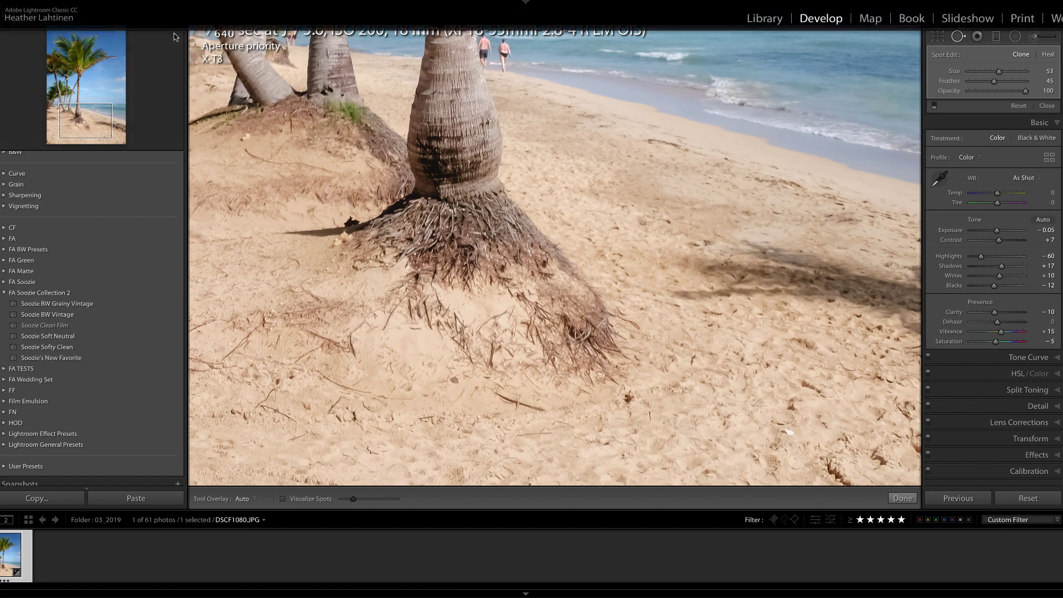
click(173, 14)
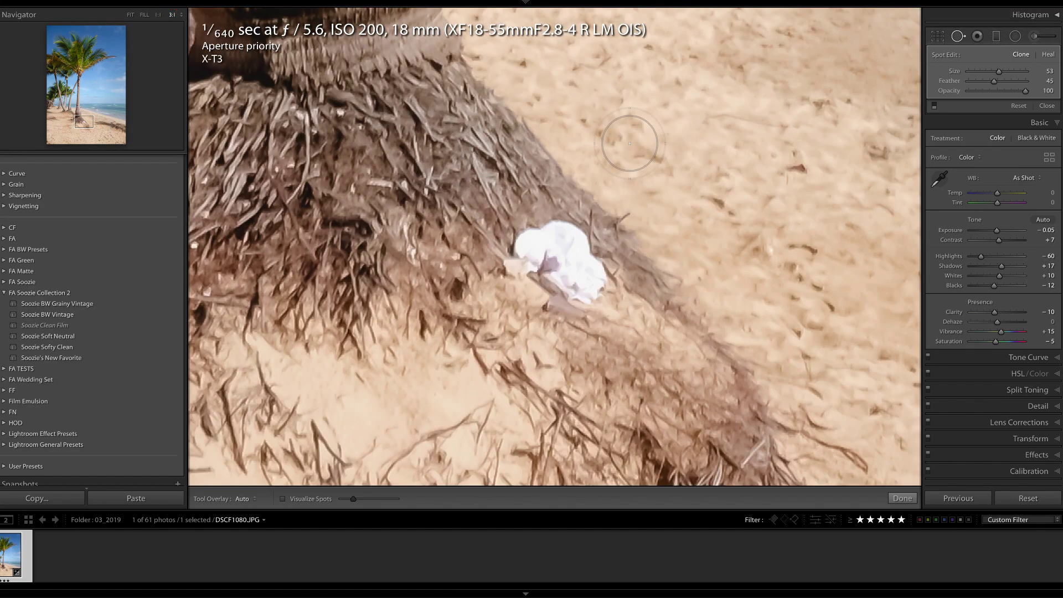
mouse_move(574, 86)
mouse_down()
mouse_move(573, 310)
mouse_move(577, 182)
mouse_move(581, 268)
mouse_up()
drag(520, 142, 545, 181)
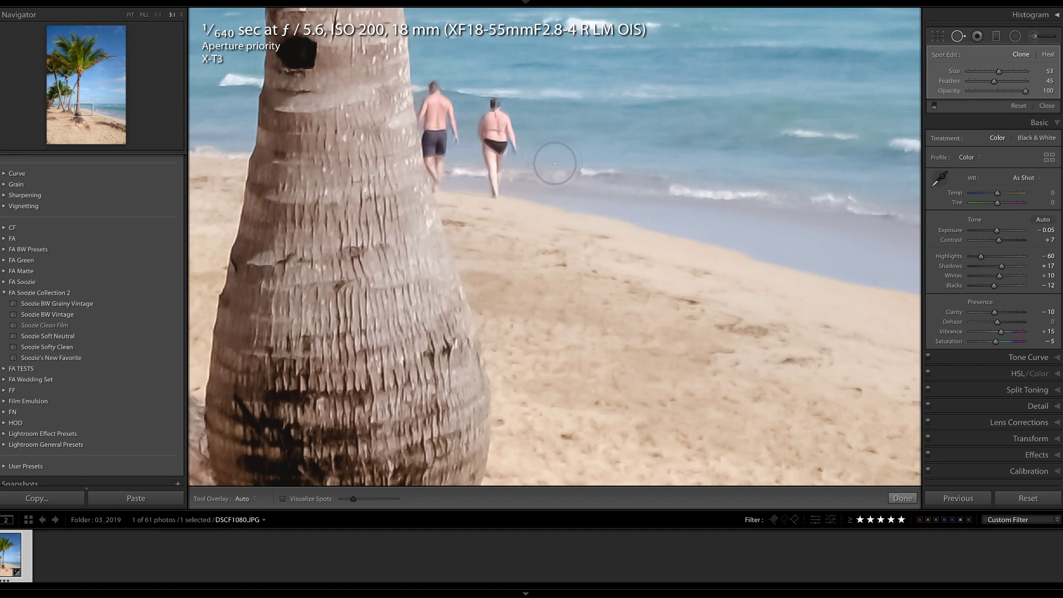
key(bracketleft)
key(bracketleft)
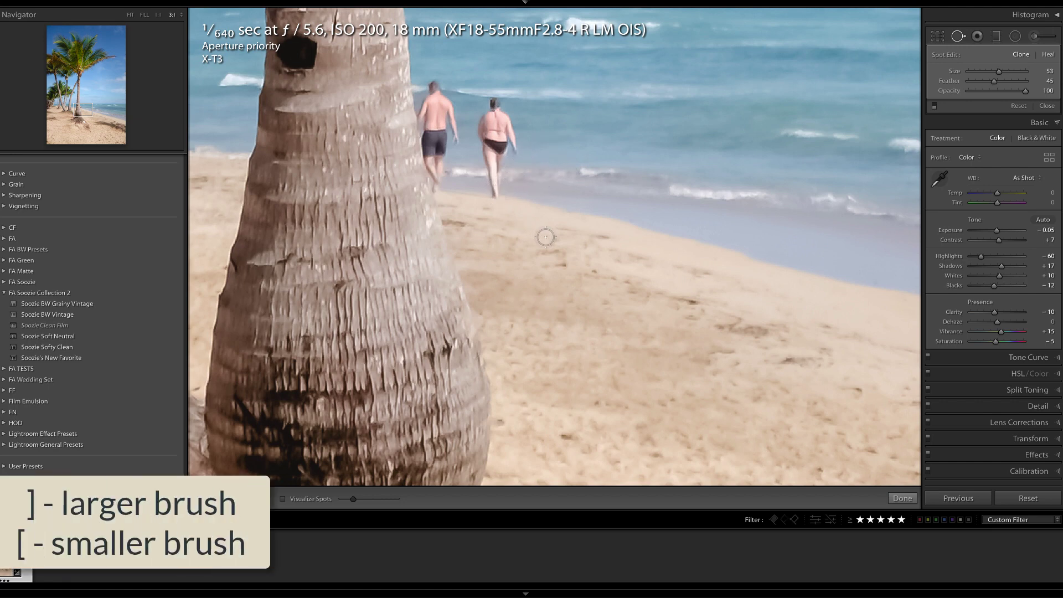
mouse_move(496, 197)
mouse_down()
mouse_move(483, 104)
mouse_move(505, 121)
mouse_move(503, 201)
mouse_up()
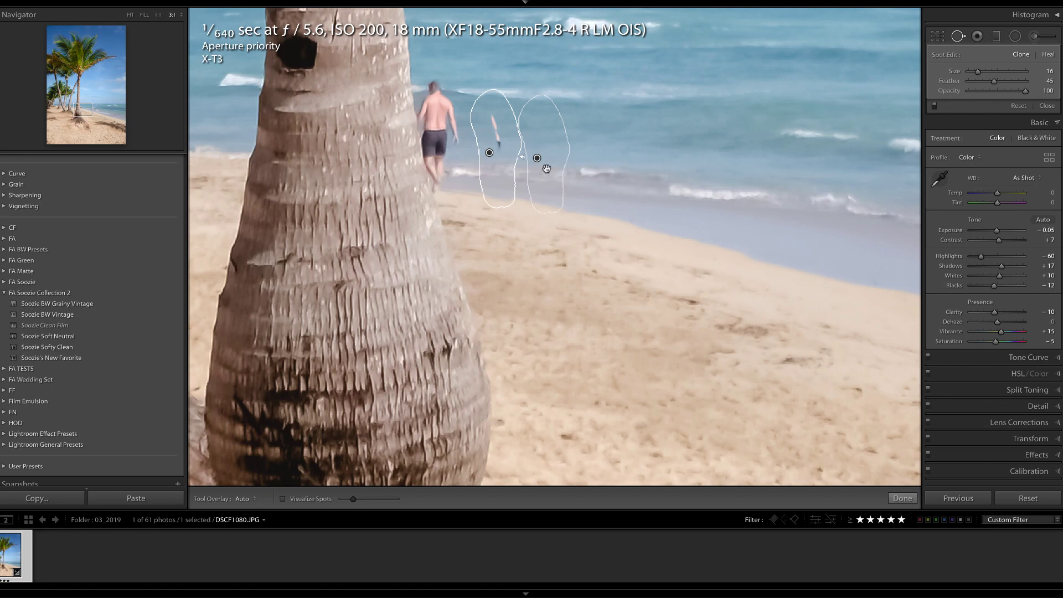
drag(548, 168, 573, 177)
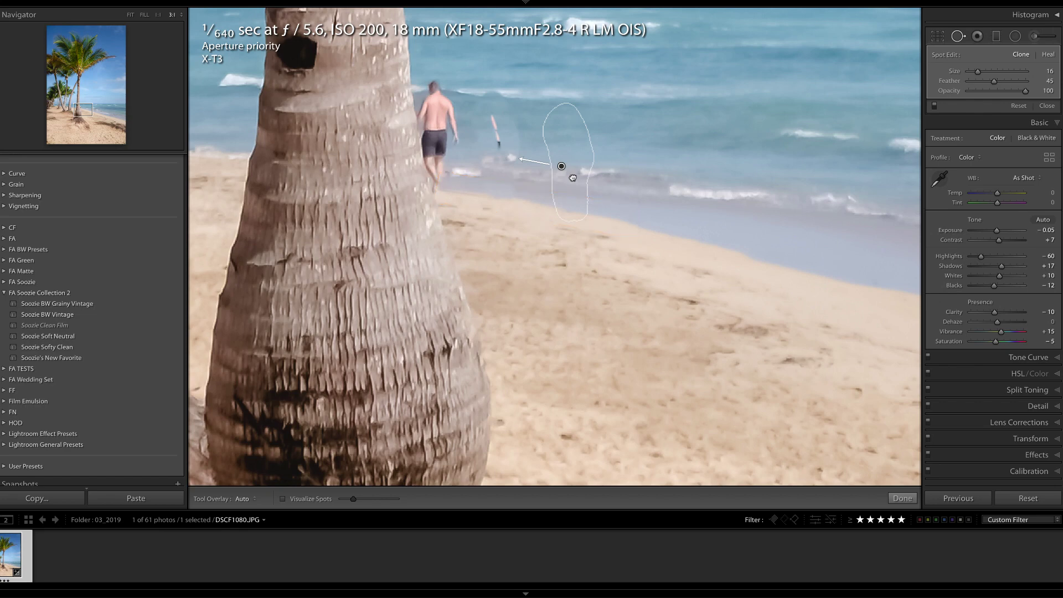
drag(573, 178, 574, 162)
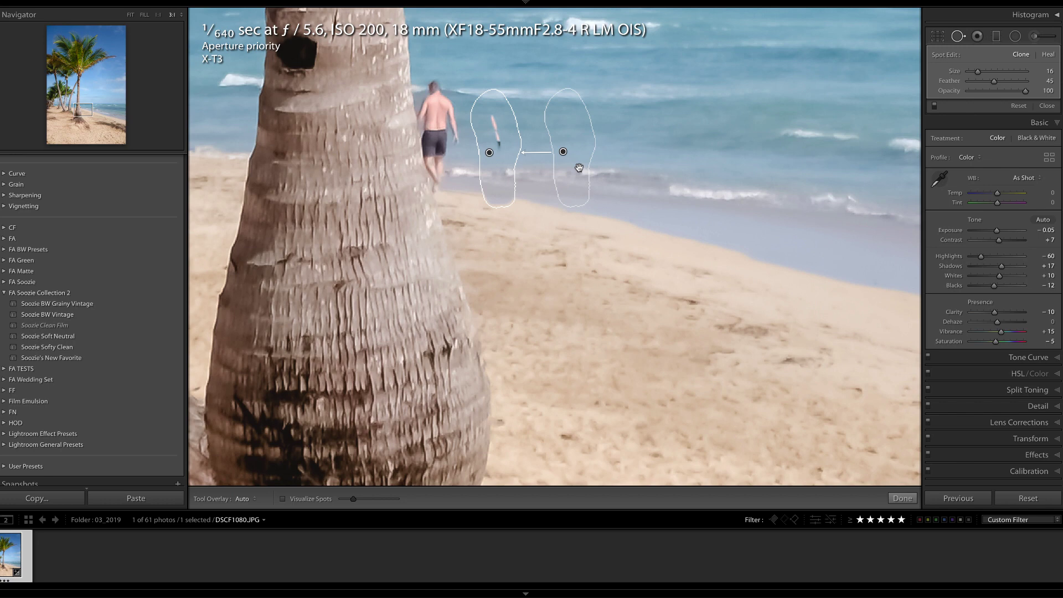
key(Delete)
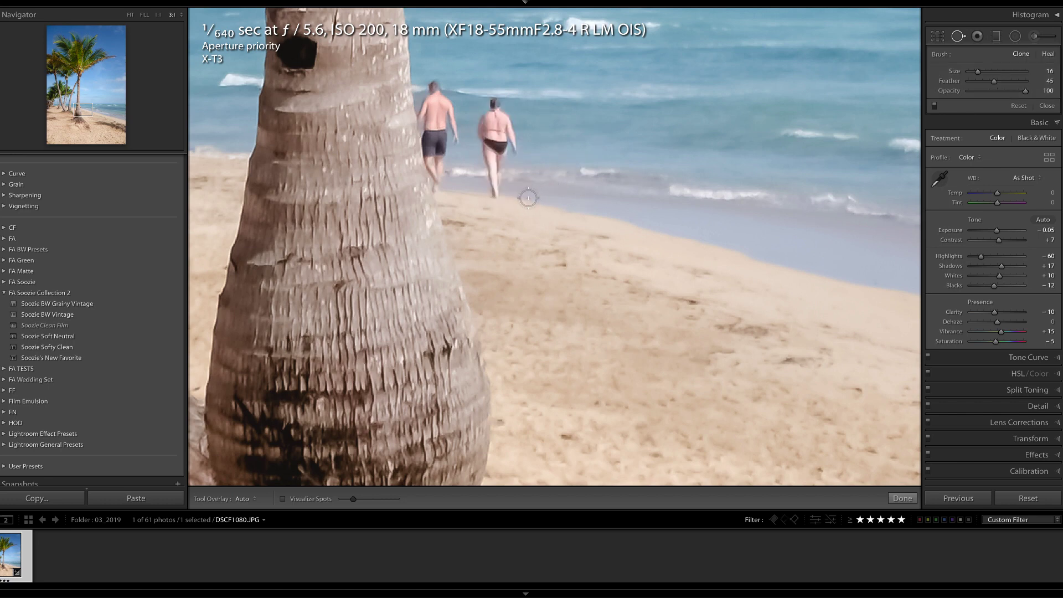
Clone out the woman on the shoreline as two separate spots, lower legs first and upper body second, sampling the area beside her
click(493, 193)
mouse_move(495, 185)
mouse_down()
mouse_move(496, 177)
mouse_move(497, 198)
mouse_up()
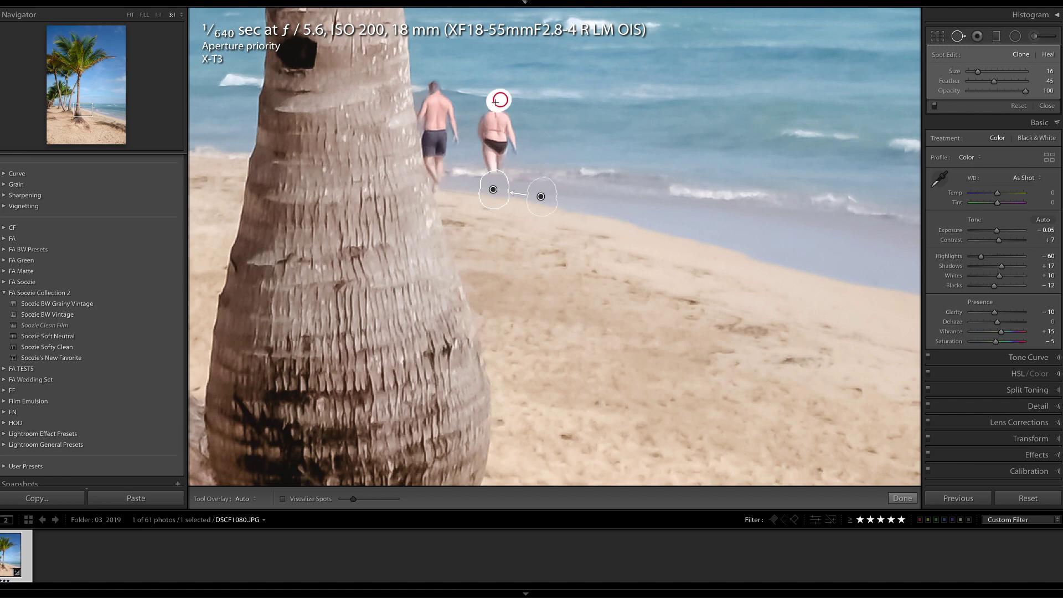
mouse_move(501, 99)
mouse_down()
mouse_move(488, 128)
mouse_move(494, 173)
mouse_move(500, 109)
mouse_move(504, 140)
mouse_move(507, 117)
mouse_up()
drag(572, 140, 576, 141)
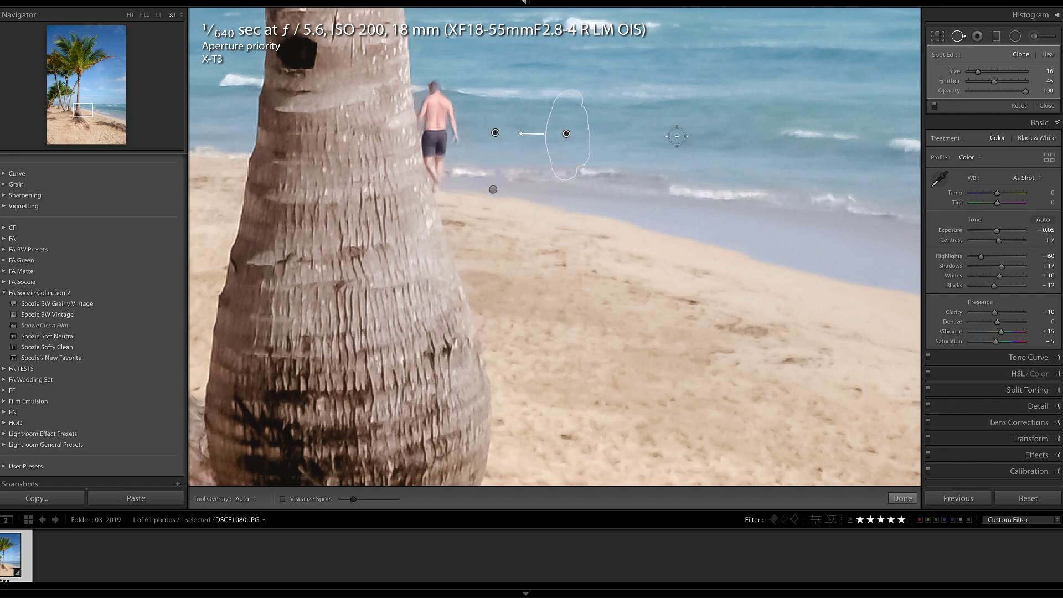
click(935, 106)
click(934, 106)
drag(496, 98, 494, 172)
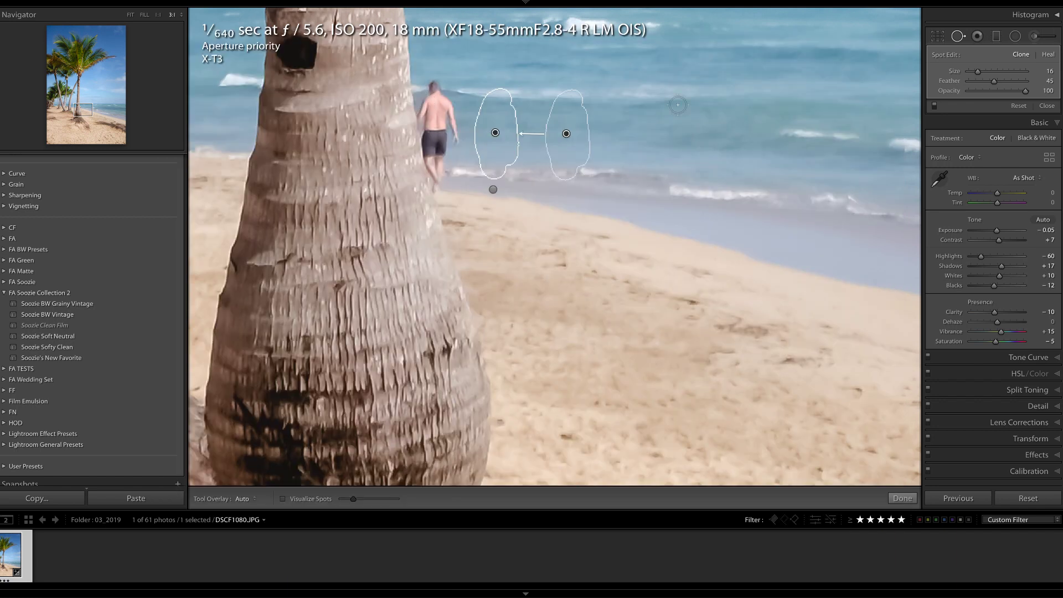
Set the feather of the clone spot covering the woman's upper body to 0
drag(995, 82, 969, 83)
key(shift)
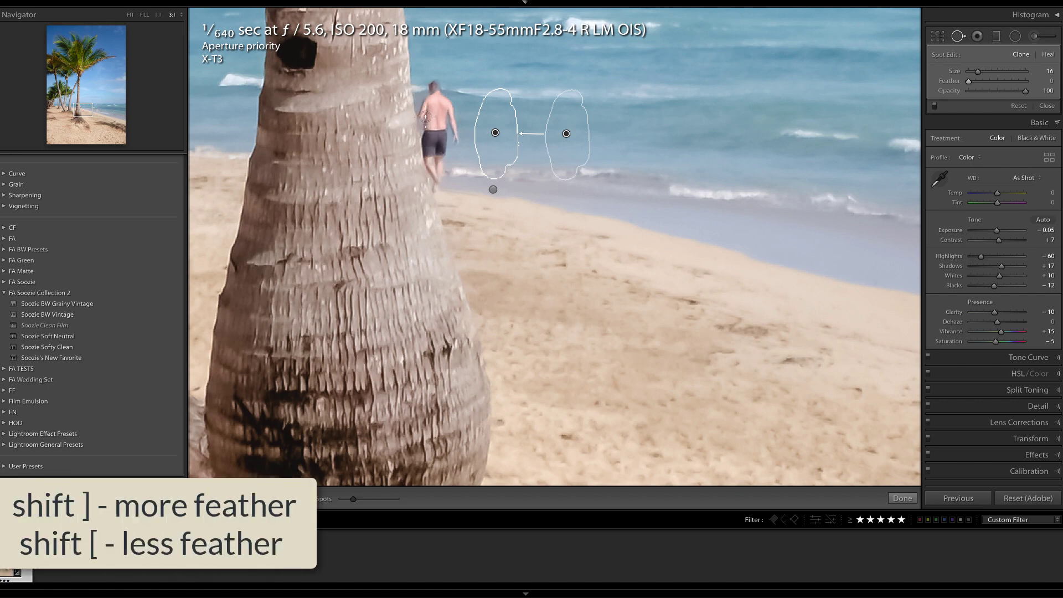
key(shift)
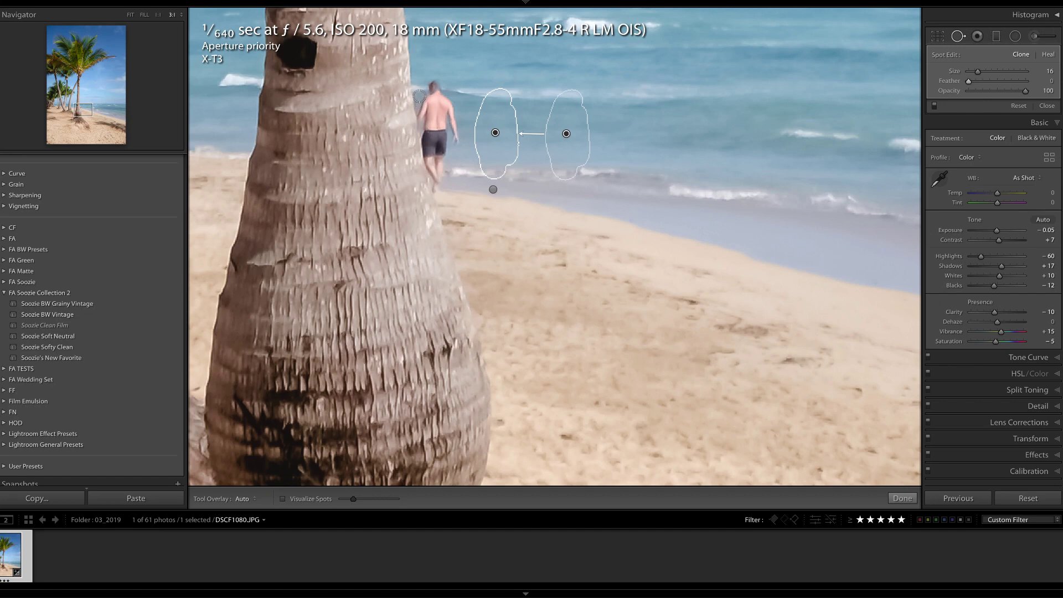
Clone out the part of the man bordering the palm trunk with a size 10 brush and set that spot's feather to 41
drag(419, 97, 437, 191)
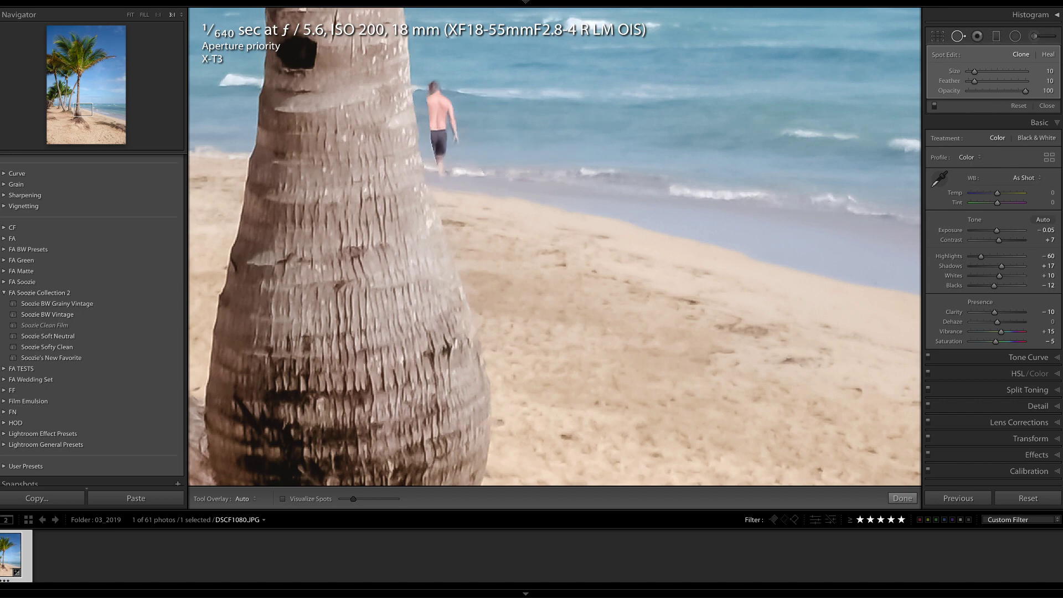
drag(976, 81, 1029, 79)
drag(1029, 81, 993, 82)
drag(434, 93, 438, 189)
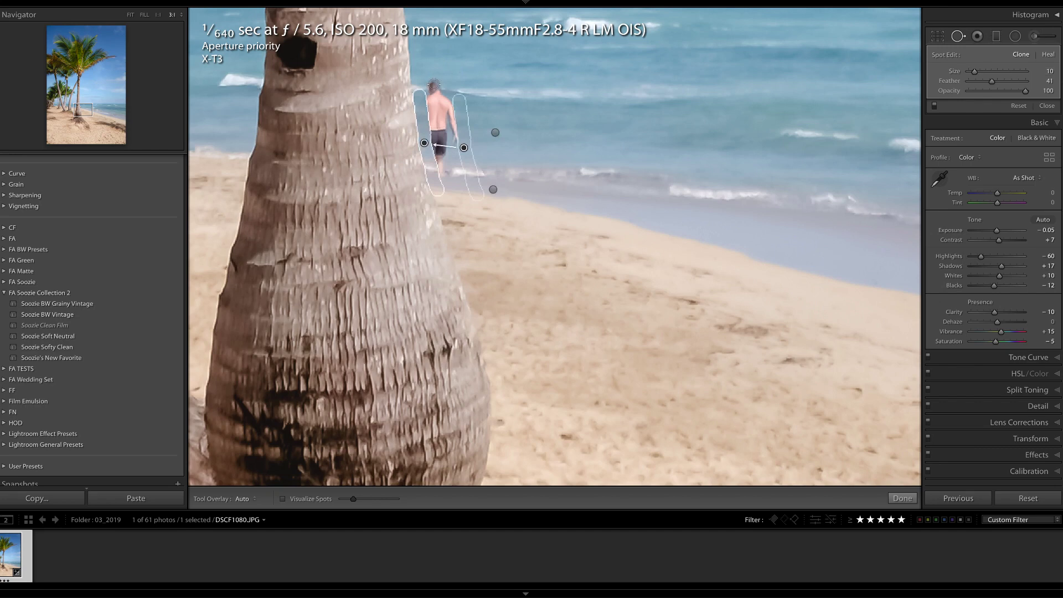
Clone out the rest of the man from the sea beside him with a feather of 79, and compare the whole photo with and without spot removal
mouse_move(430, 86)
mouse_down()
mouse_move(441, 174)
mouse_move(441, 89)
mouse_move(449, 170)
mouse_move(455, 139)
mouse_move(440, 86)
mouse_up()
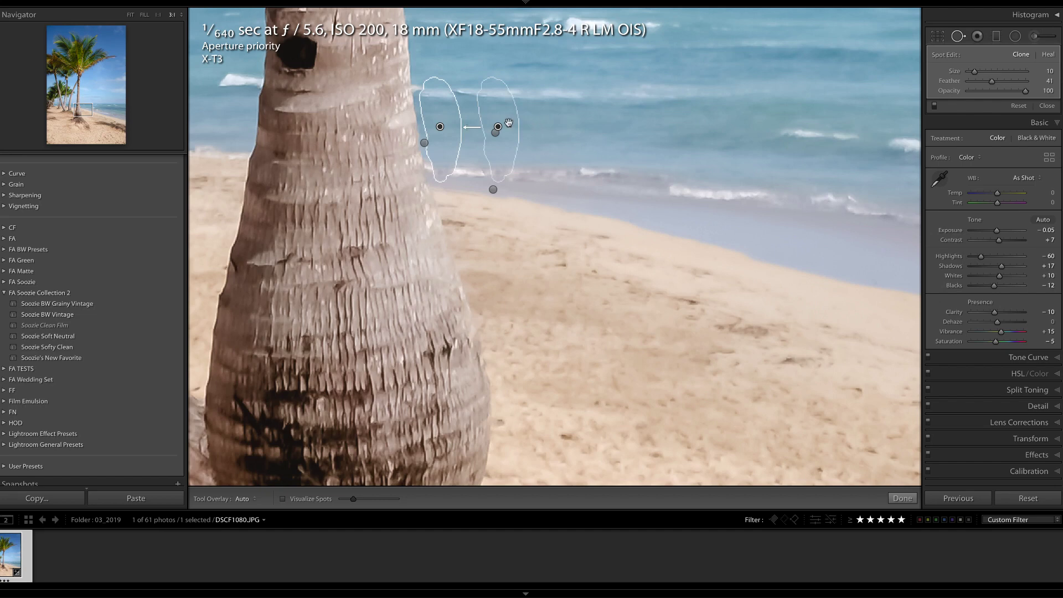
mouse_move(508, 124)
mouse_down()
mouse_move(522, 118)
mouse_move(530, 130)
mouse_up()
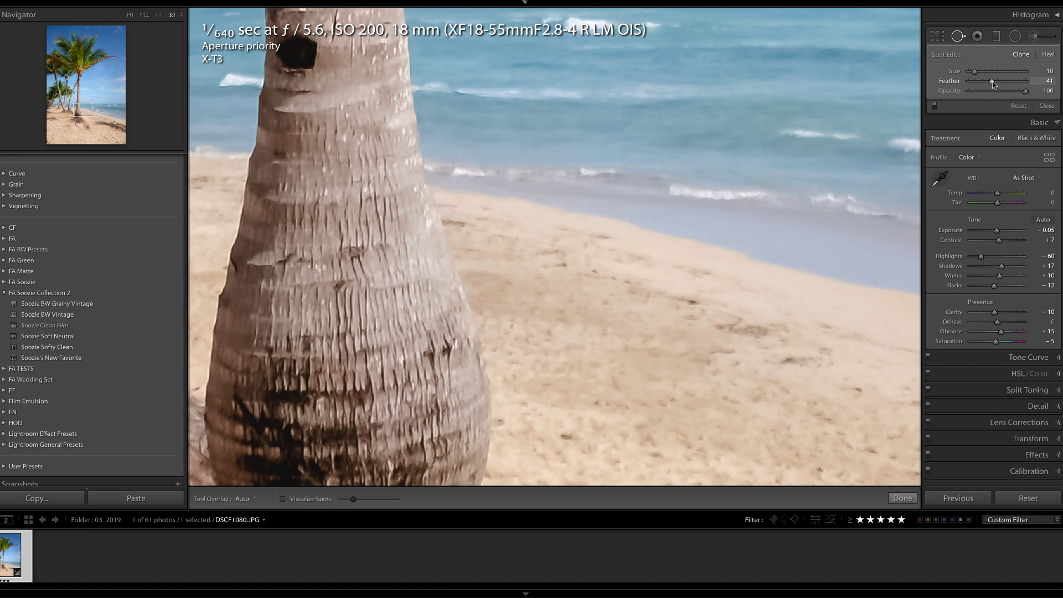
drag(992, 82, 1015, 77)
mouse_move(161, 6)
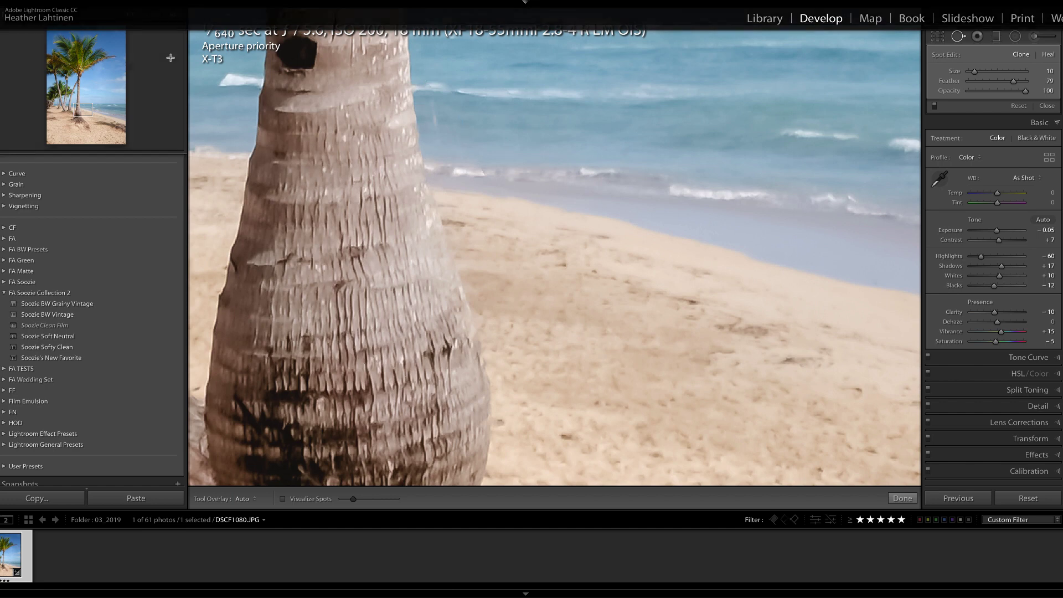
key(z)
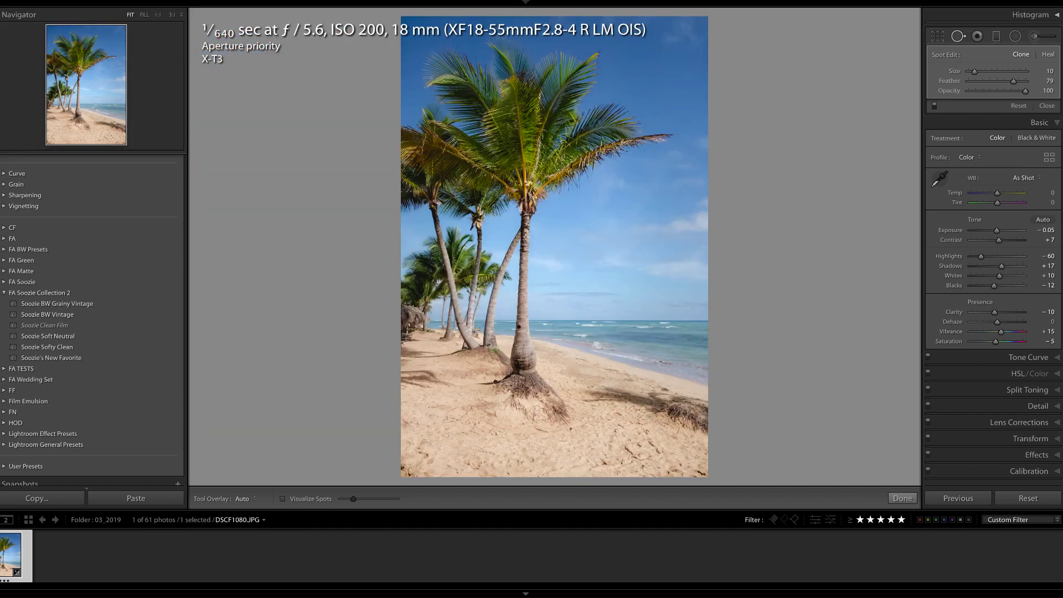
click(935, 107)
click(935, 106)
Clone out the distant couple between the background palms with a size 20 brush, sampling the shoreline beyond the middle trunk, and close Spot Removal
click(172, 15)
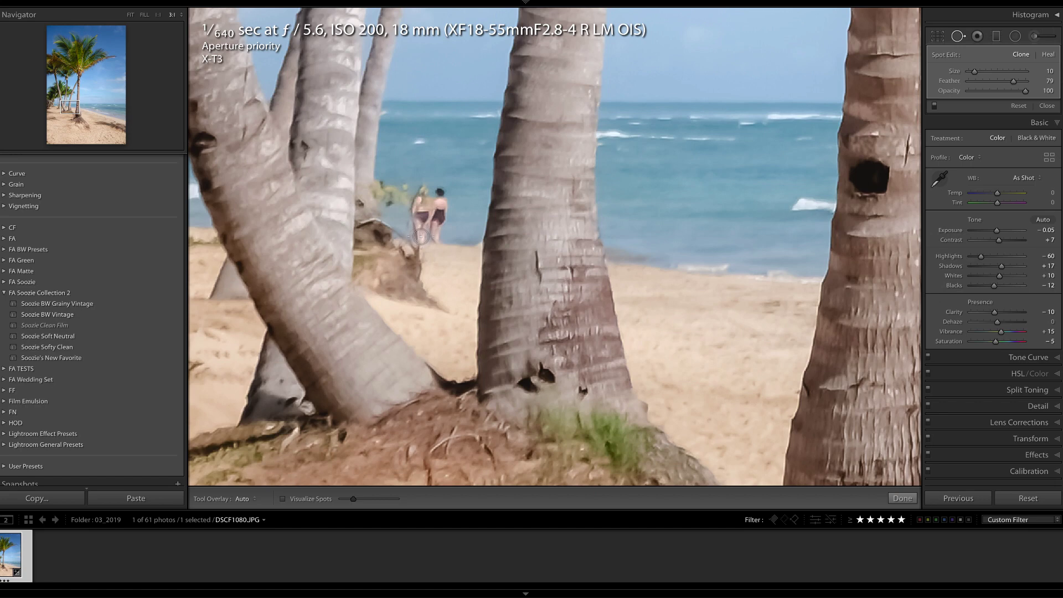
mouse_move(421, 237)
mouse_down()
mouse_move(421, 193)
mouse_move(432, 241)
mouse_move(440, 187)
mouse_move(432, 241)
mouse_up()
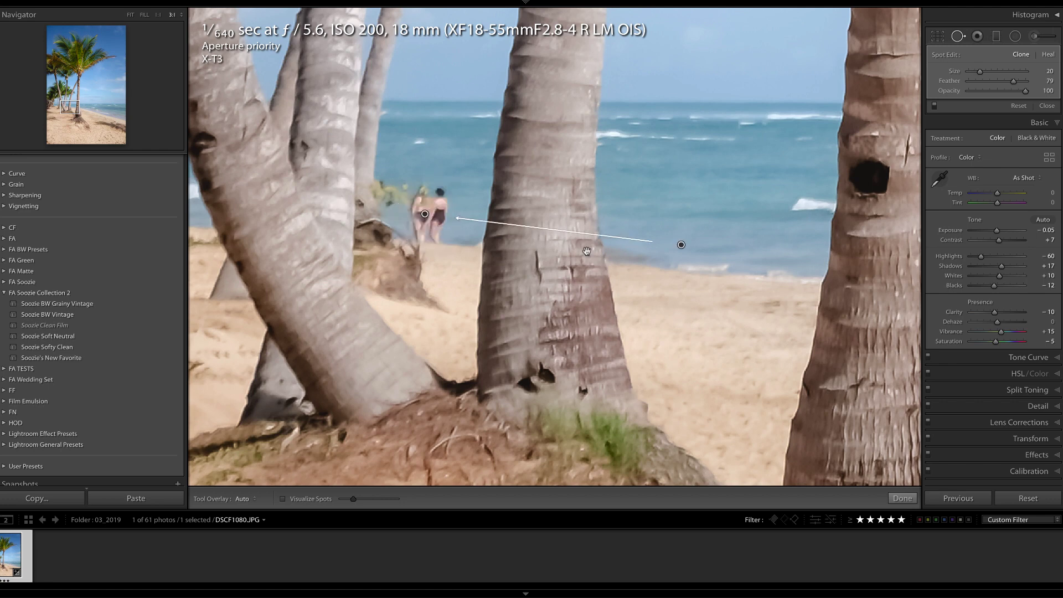
key(bracketright)
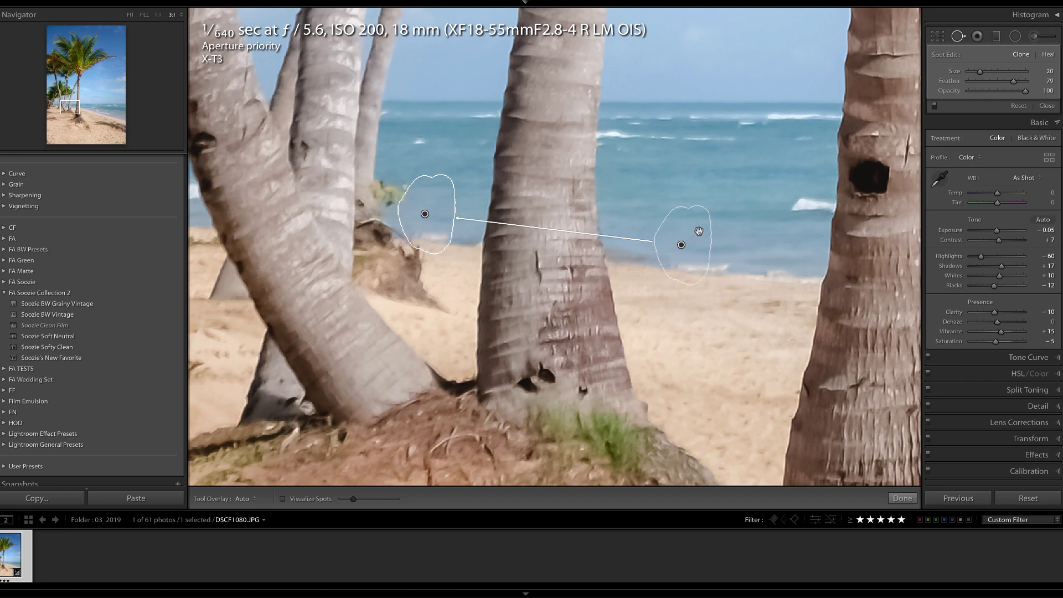
drag(699, 231, 699, 227)
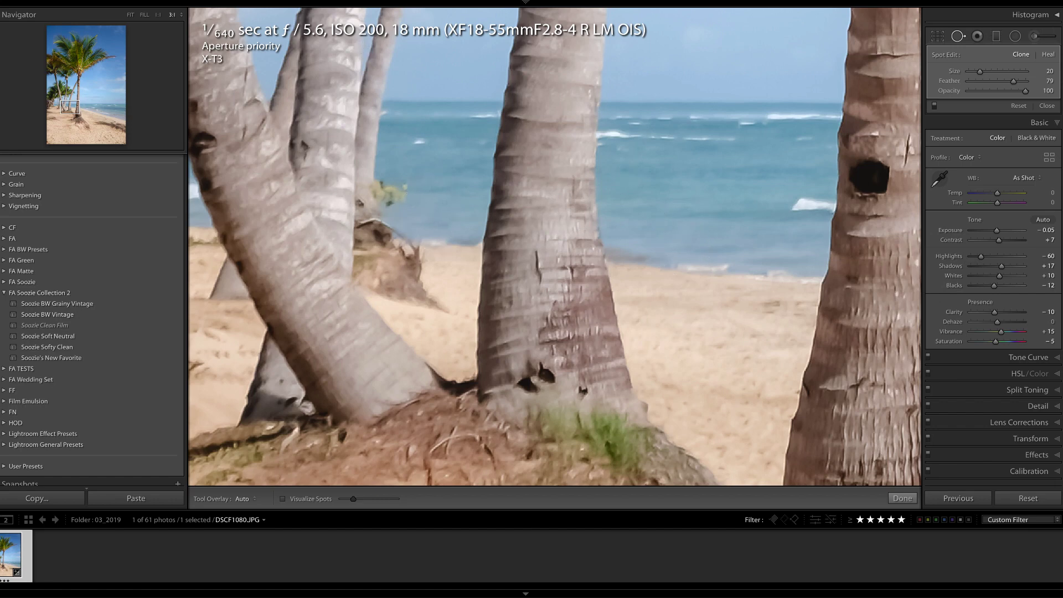
key(q)
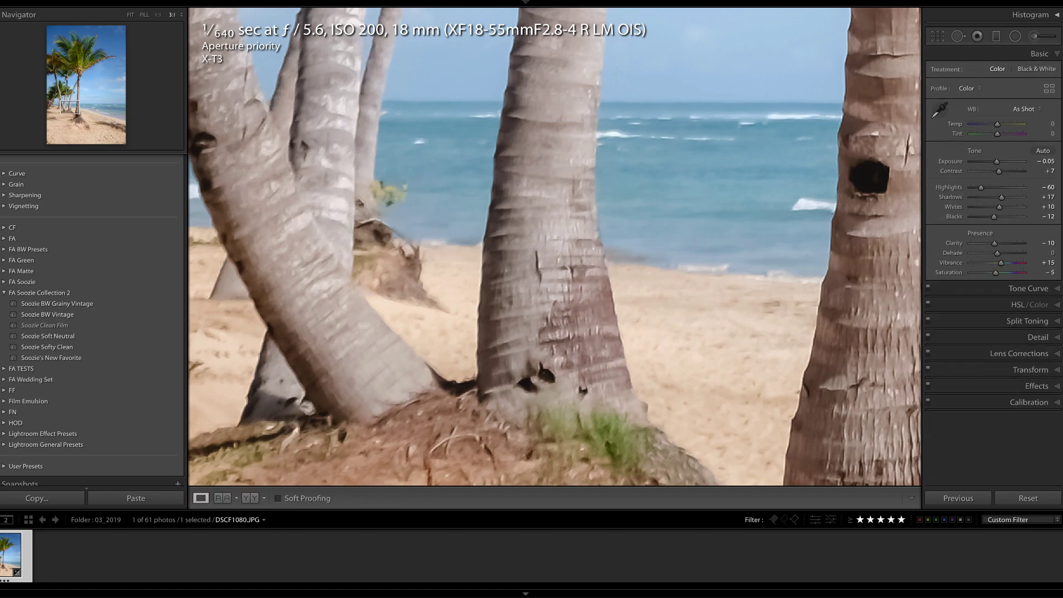
Compare the whole retouched beach photo with its original version
click(132, 15)
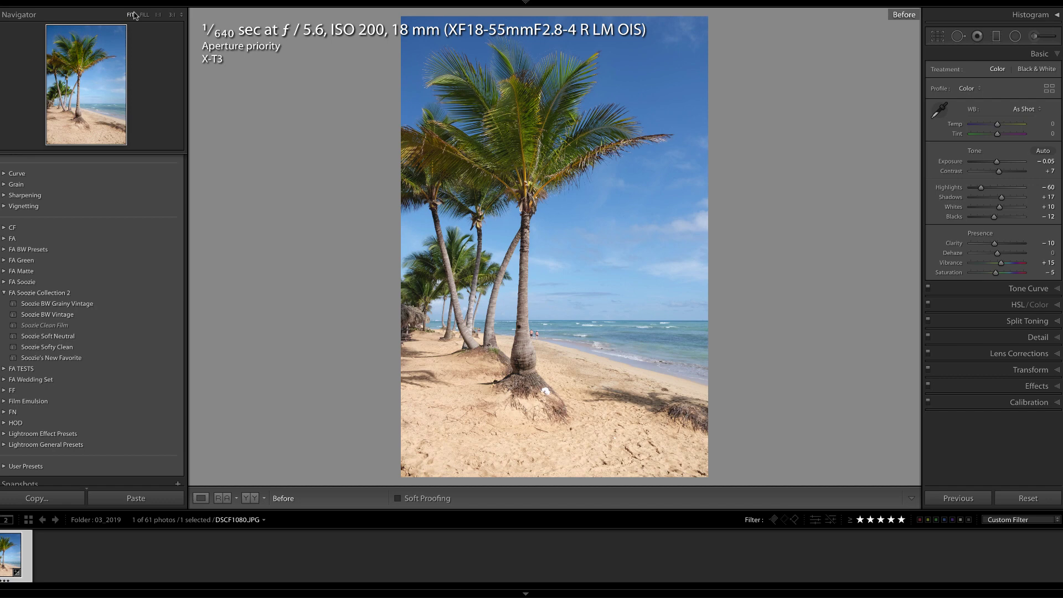
key(backslash)
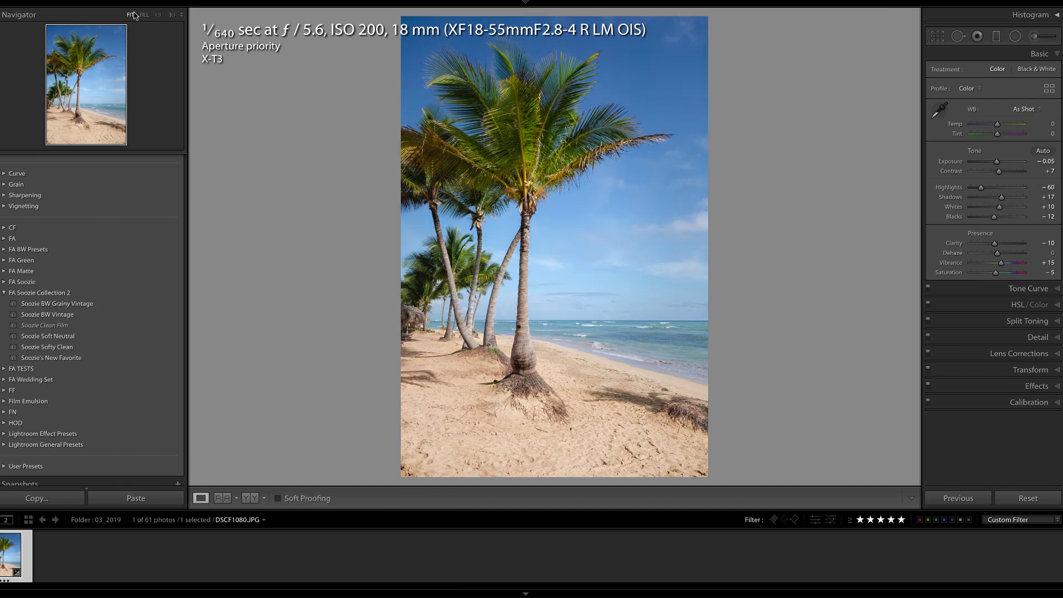
key(backslash)
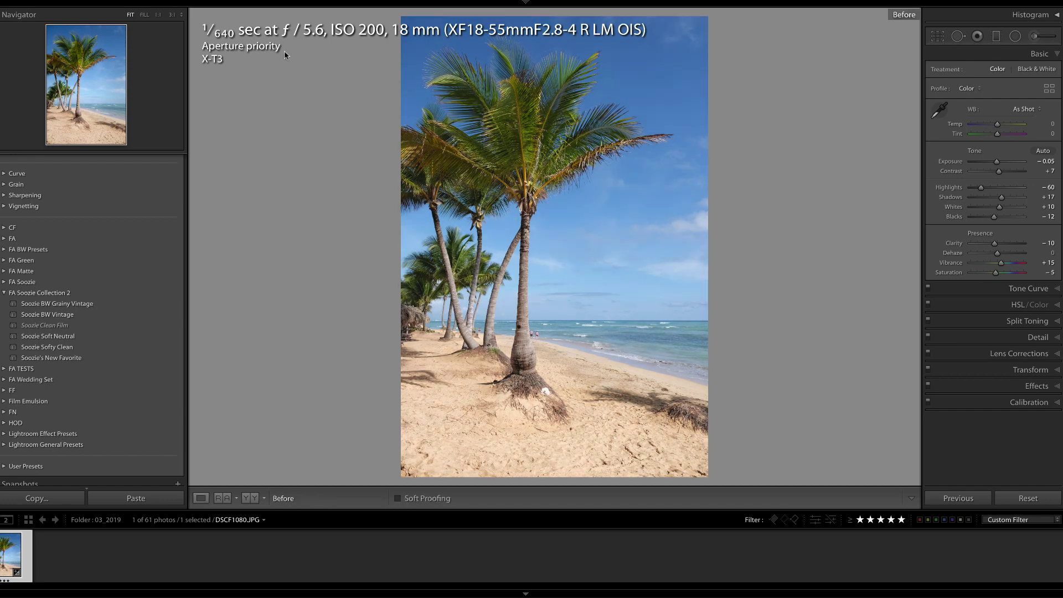
key(backslash)
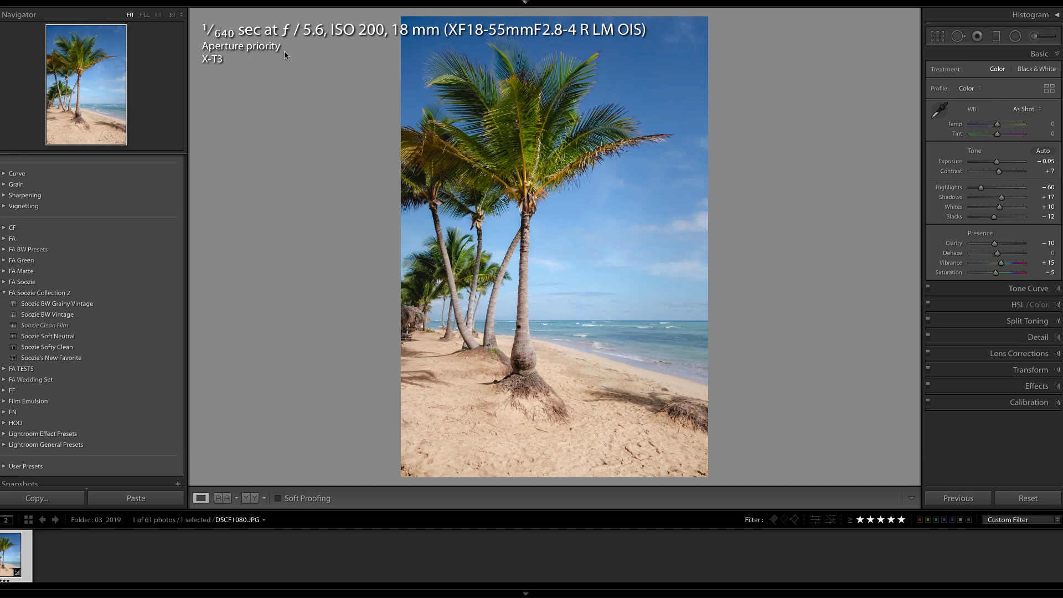